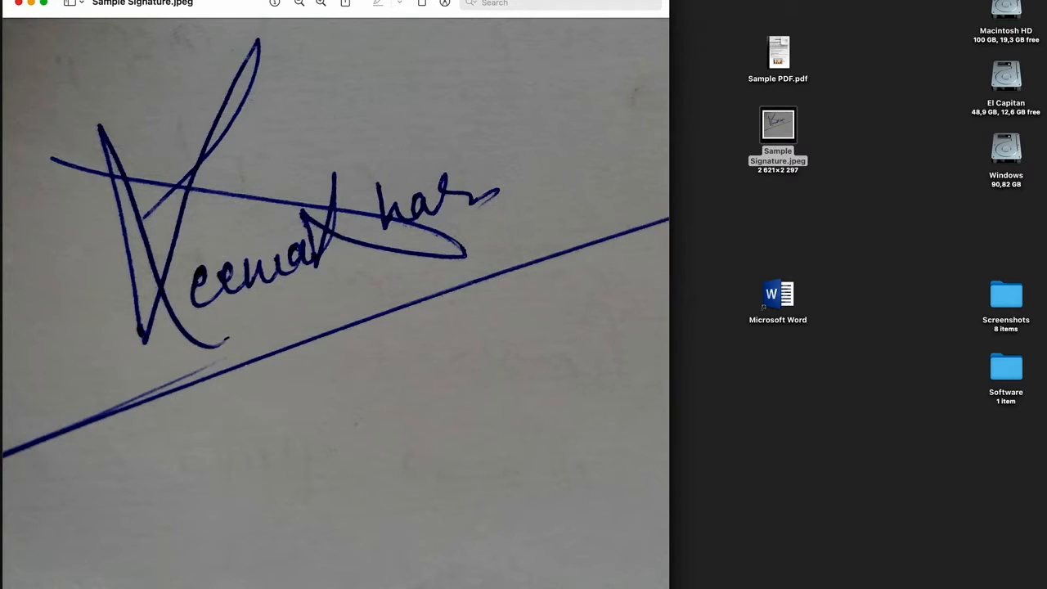
- Put the signature preview away, open Microsoft Word, and insert Sample Signature.jpeg from the Desktop into the blank document
{"action": "left_click", "coordinate": [31, 3]}
{"action": "double_click", "coordinate": [777, 299]}
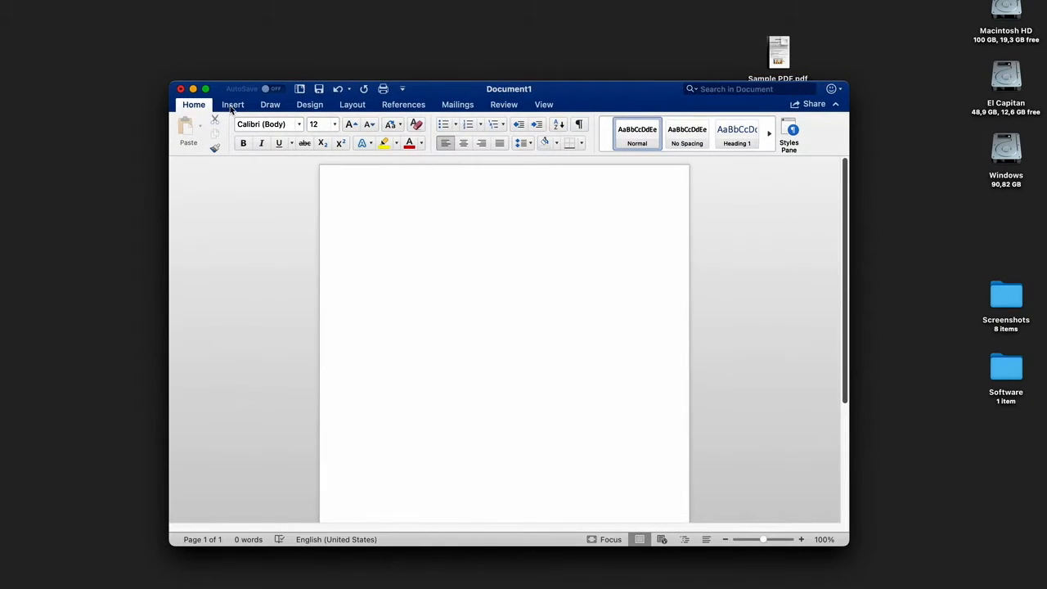
{"action": "left_click", "coordinate": [233, 104]}
{"action": "left_click", "coordinate": [267, 137]}
{"action": "left_click", "coordinate": [290, 166]}
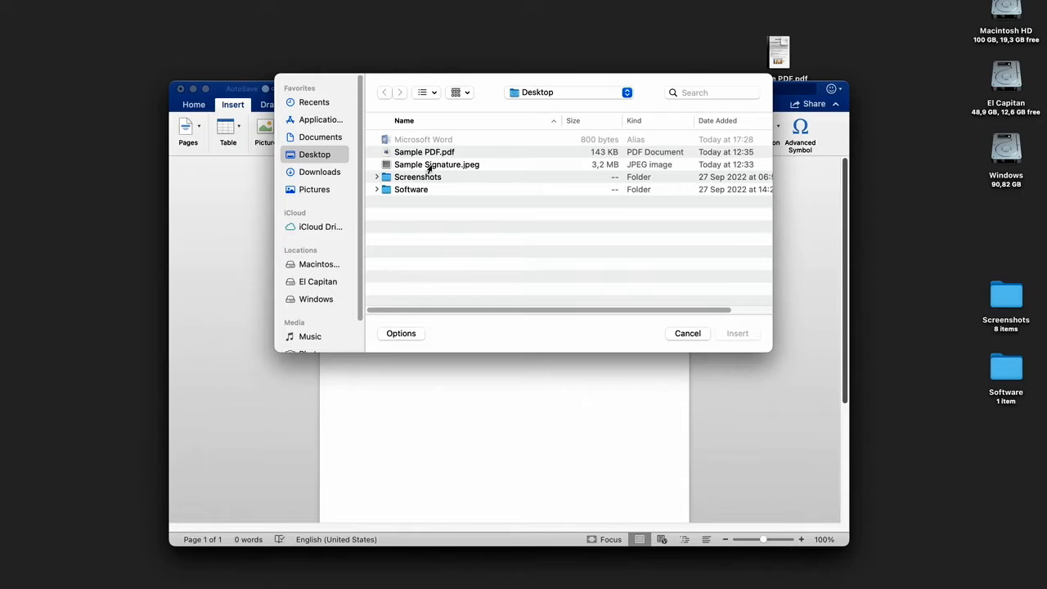
{"action": "double_click", "coordinate": [429, 166]}
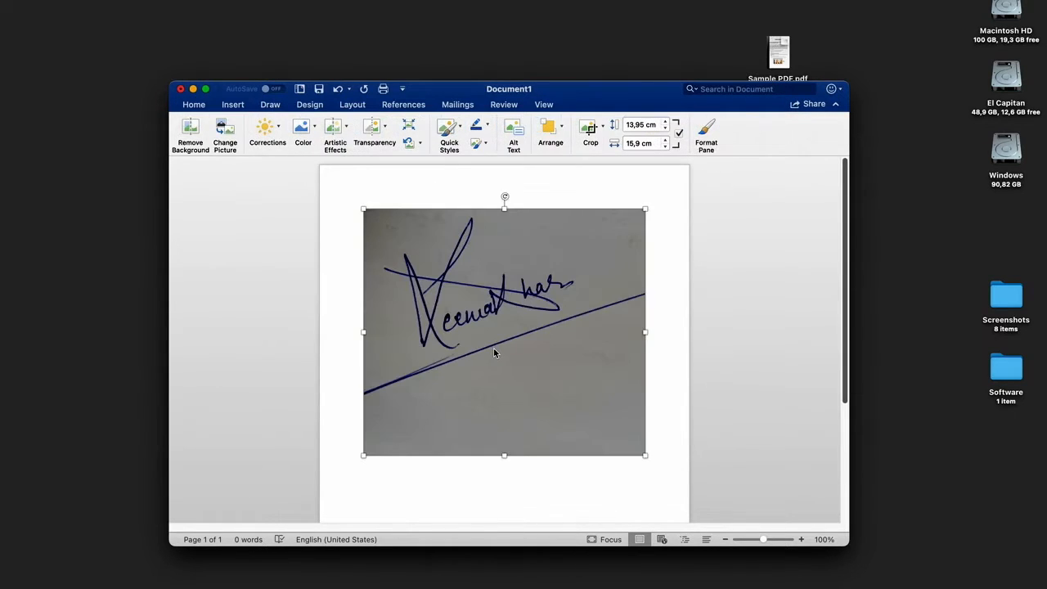
- Crop the signature picture's lower and right edges to about 9.07 cm high by 13.12 cm wide
{"action": "left_click", "coordinate": [516, 312]}
{"action": "left_click", "coordinate": [516, 313]}
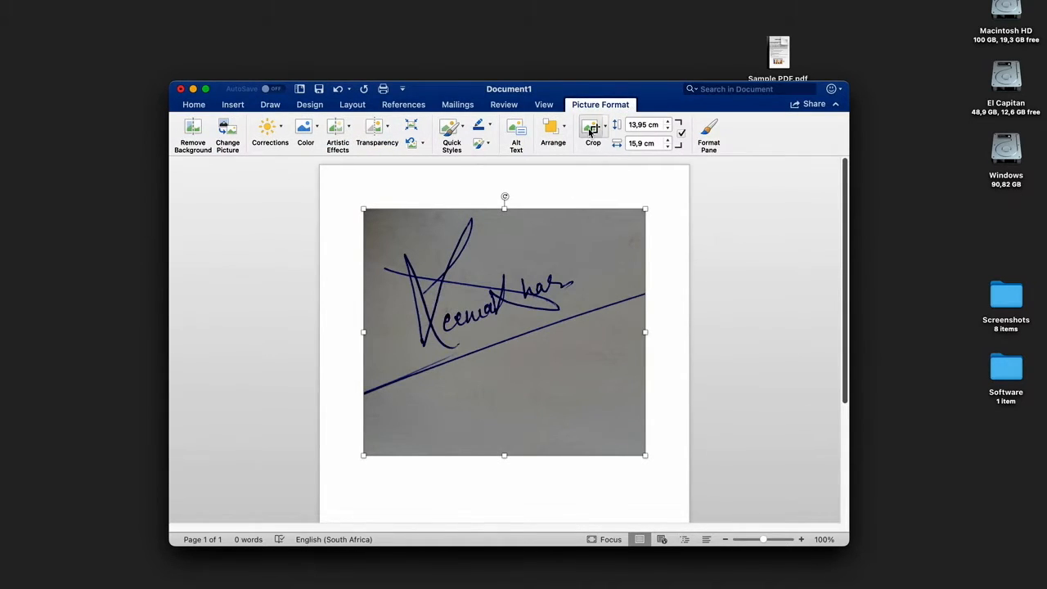
{"action": "left_click", "coordinate": [591, 133]}
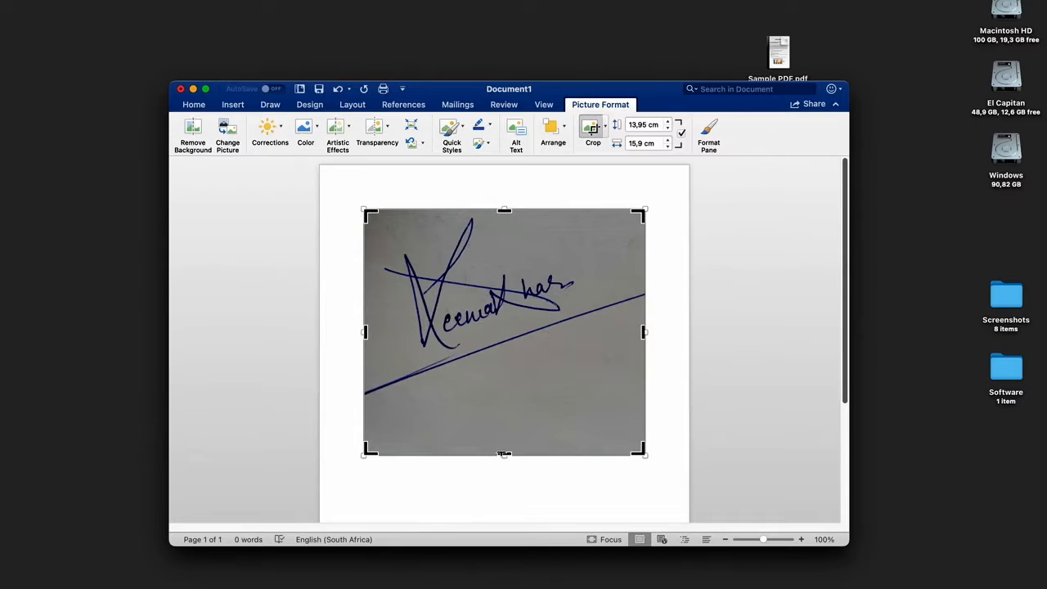
{"action": "left_click_drag", "start_coordinate": [502, 436], "coordinate": [529, 354]}
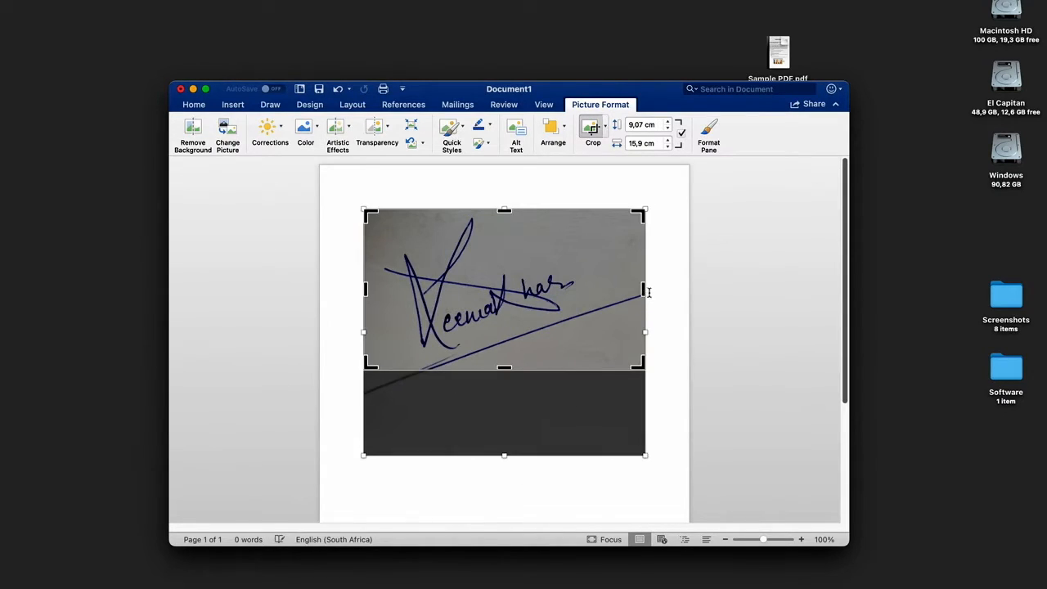
{"action": "left_click_drag", "start_coordinate": [640, 289], "coordinate": [596, 289]}
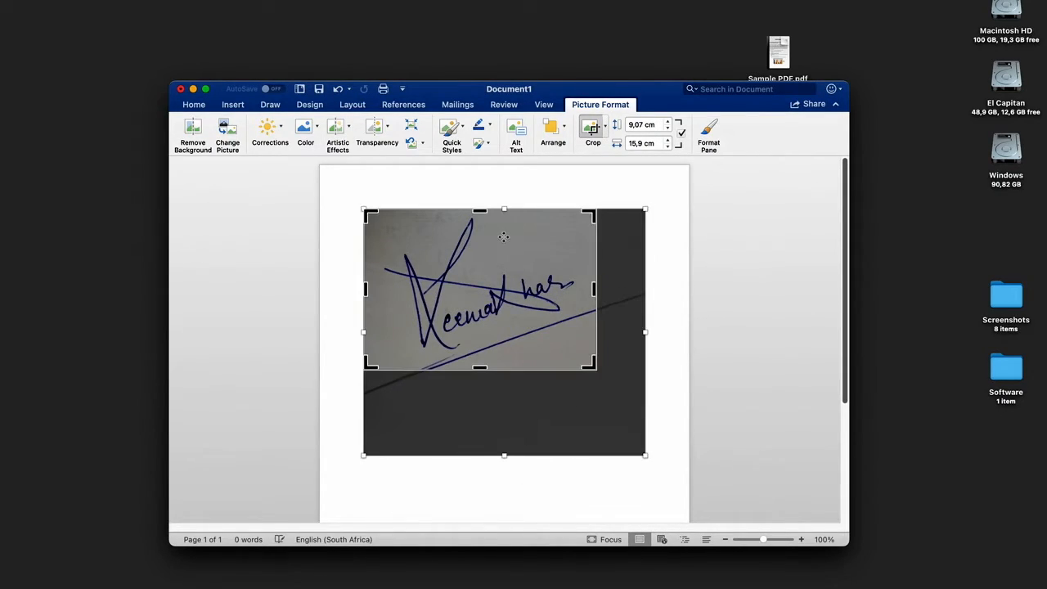
{"action": "left_click", "coordinate": [654, 346]}
{"action": "left_click", "coordinate": [555, 426]}
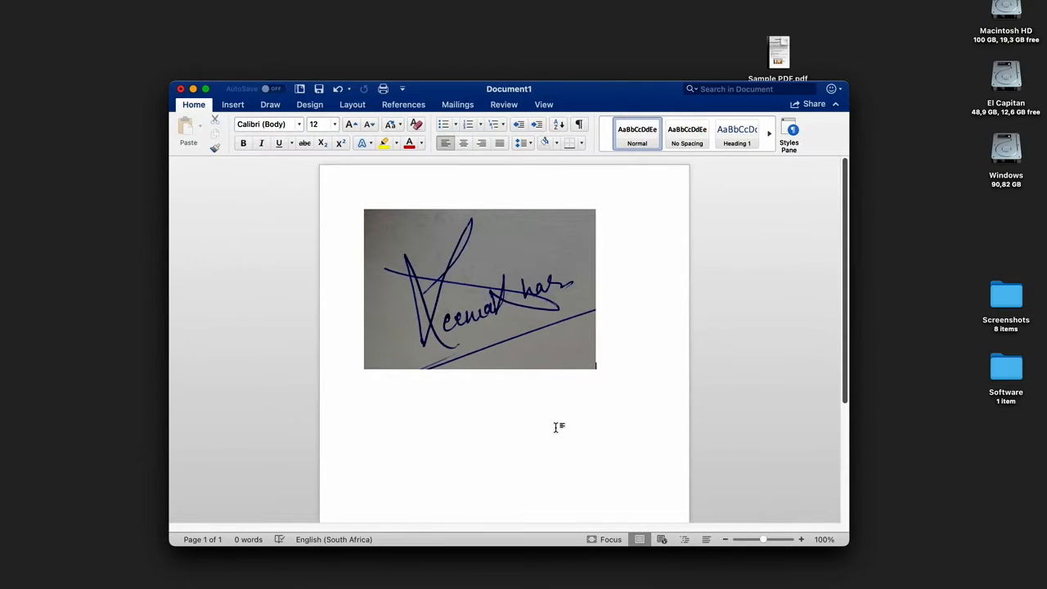
- Whiten the signature picture's grey background with the brightest Brightness/Contrast preset in the fourth row of corrections
{"action": "left_click", "coordinate": [480, 297]}
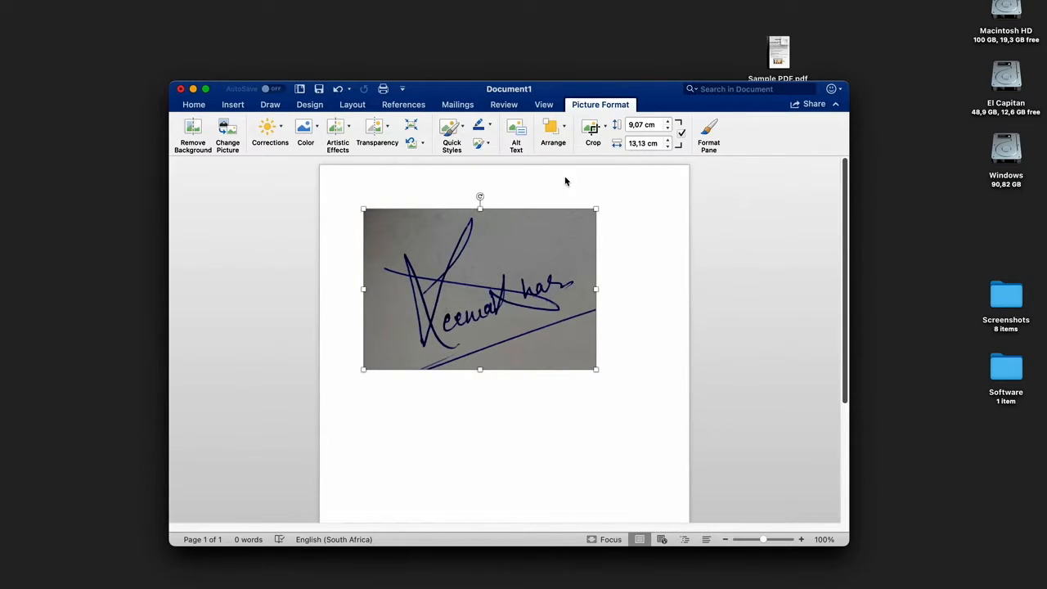
{"action": "left_click", "coordinate": [619, 311]}
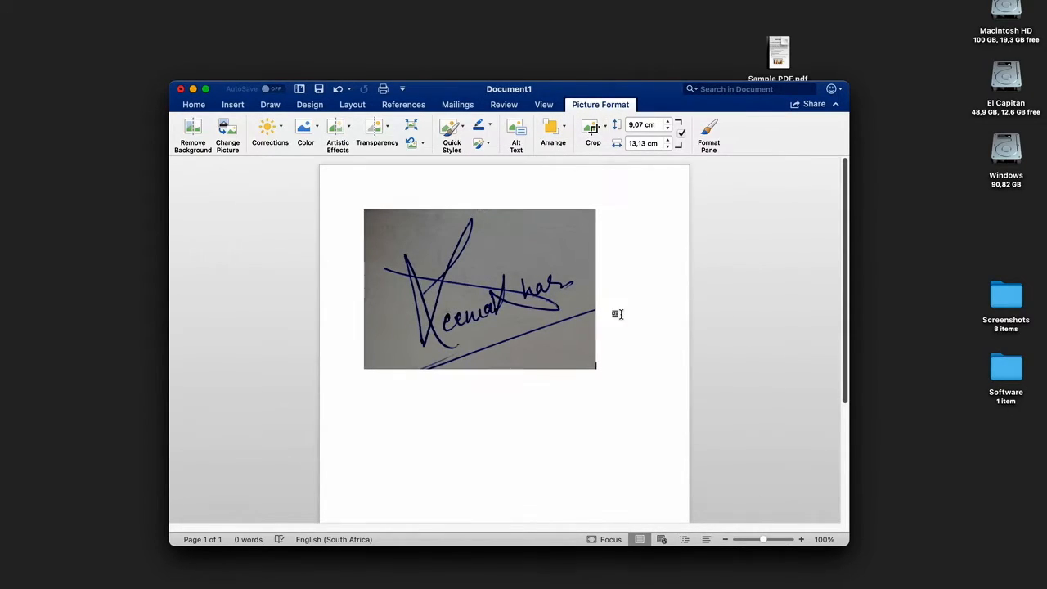
{"action": "left_click", "coordinate": [481, 286]}
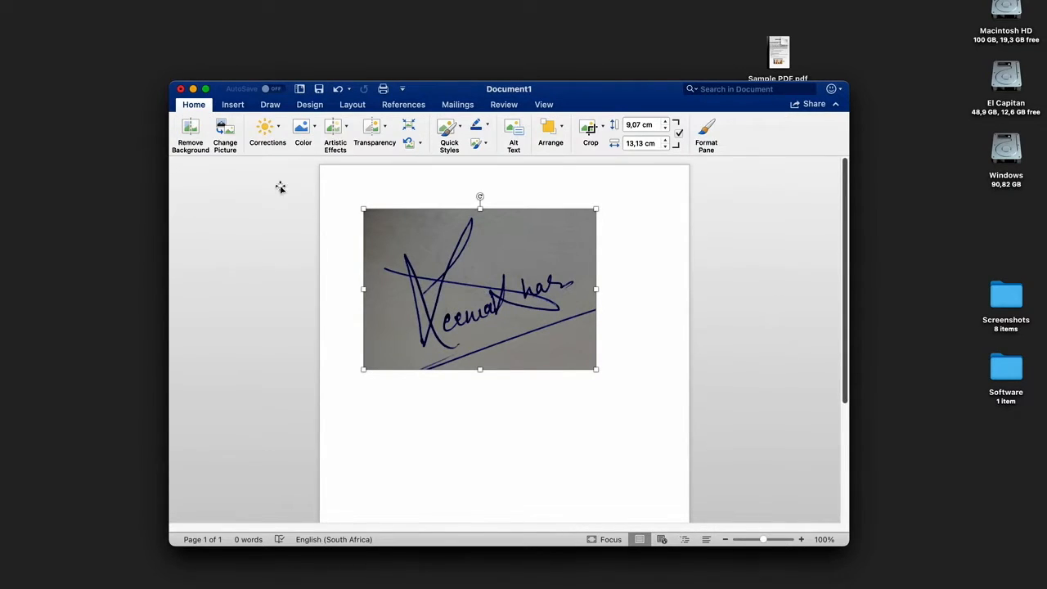
{"action": "left_click", "coordinate": [274, 131]}
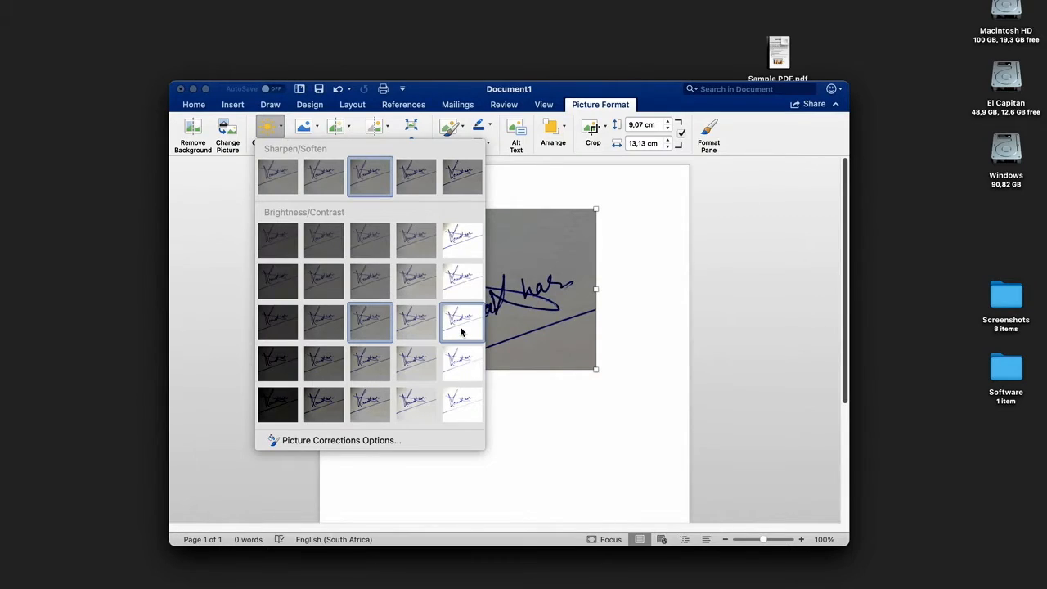
{"action": "left_click", "coordinate": [461, 361]}
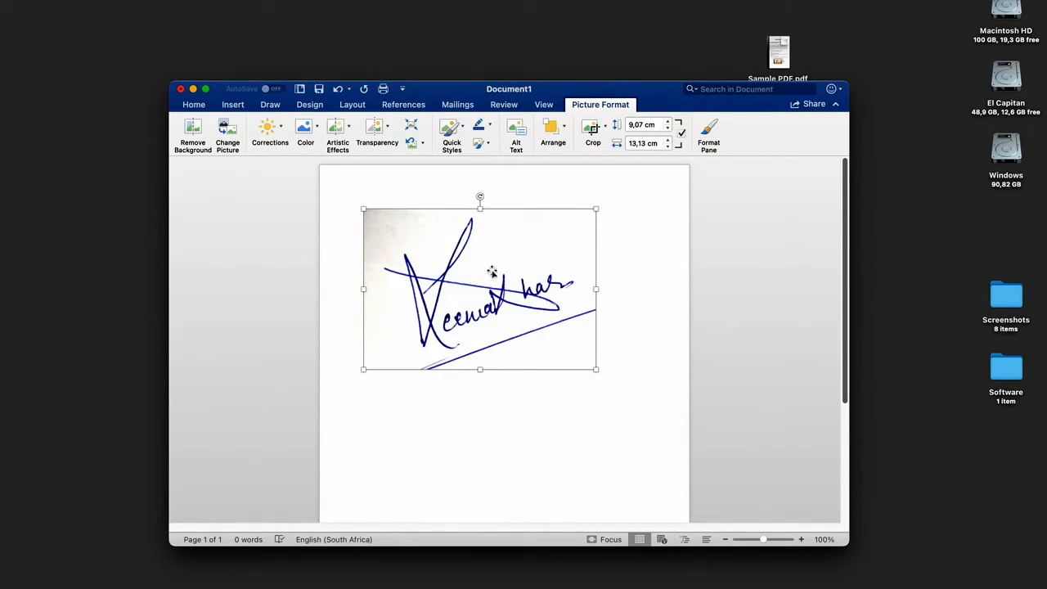
{"action": "left_click", "coordinate": [652, 299]}
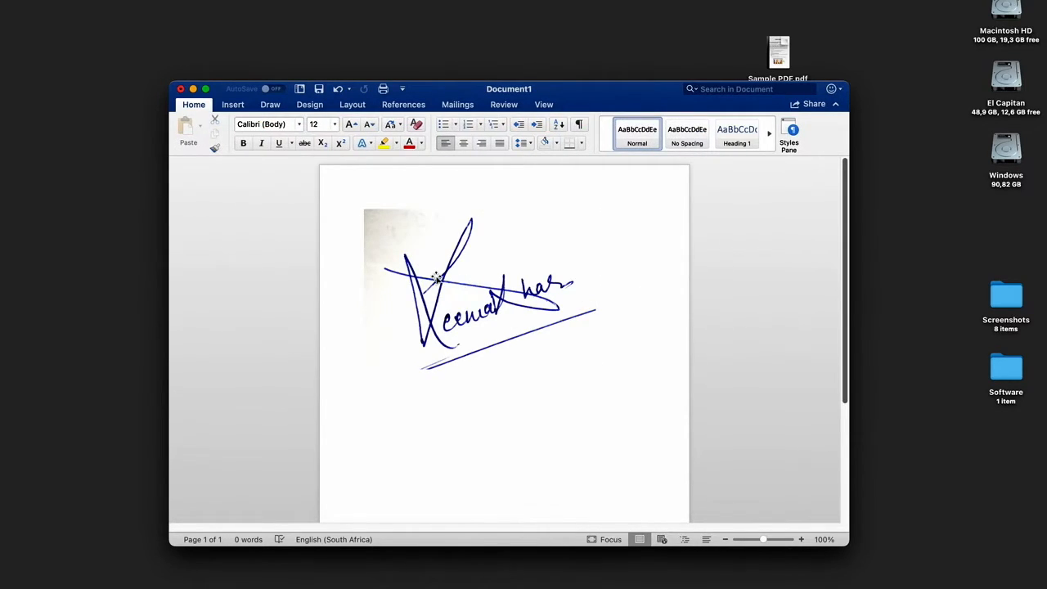
- Apply the artistic effect that renders the signature picture as black strokes on plain white
{"action": "left_click", "coordinate": [438, 278]}
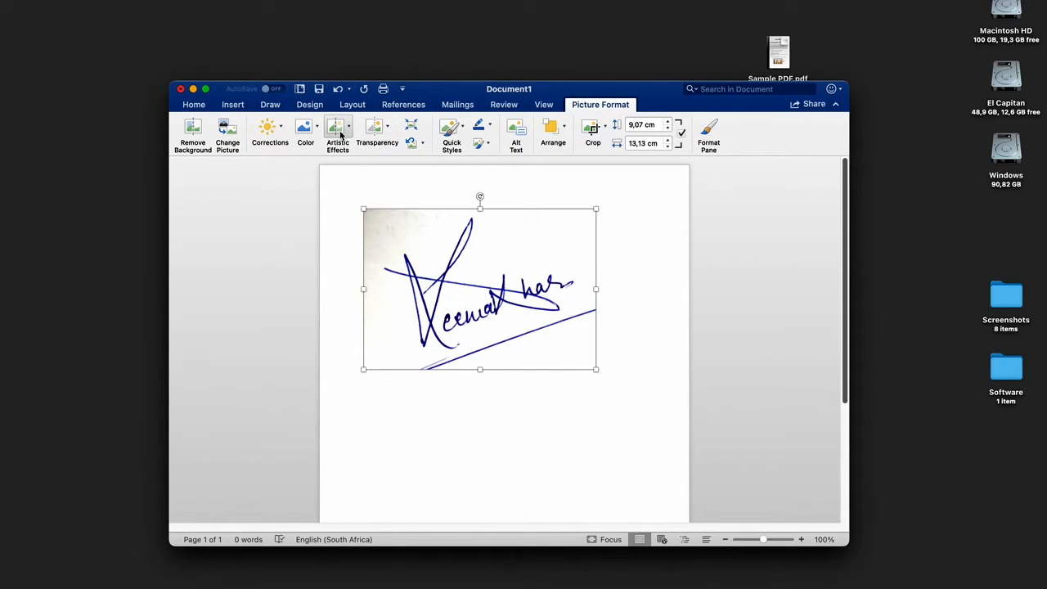
{"action": "left_click", "coordinate": [341, 135]}
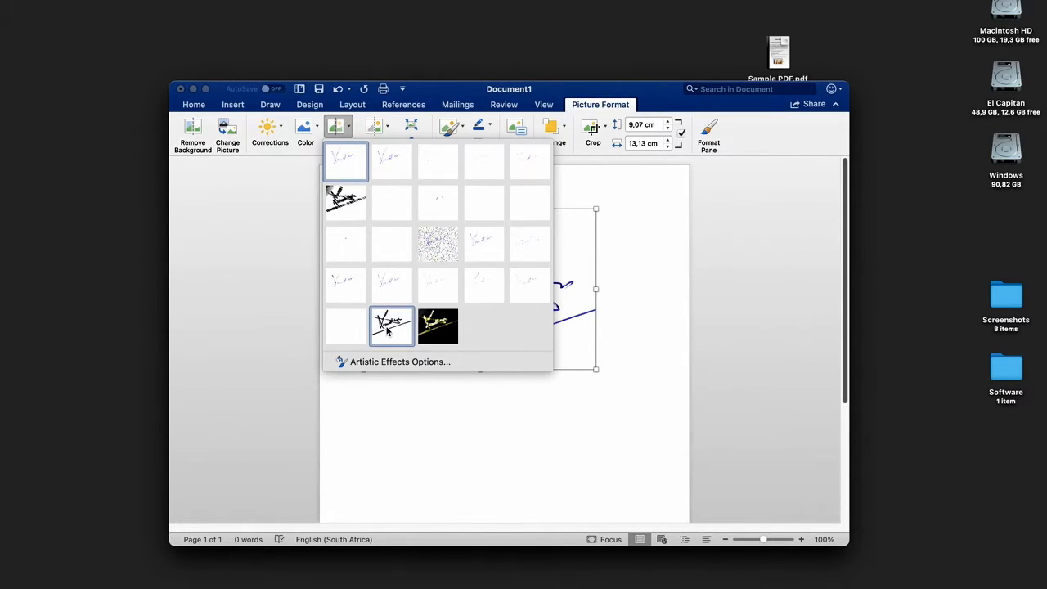
{"action": "left_click", "coordinate": [388, 327]}
{"action": "left_click", "coordinate": [625, 356]}
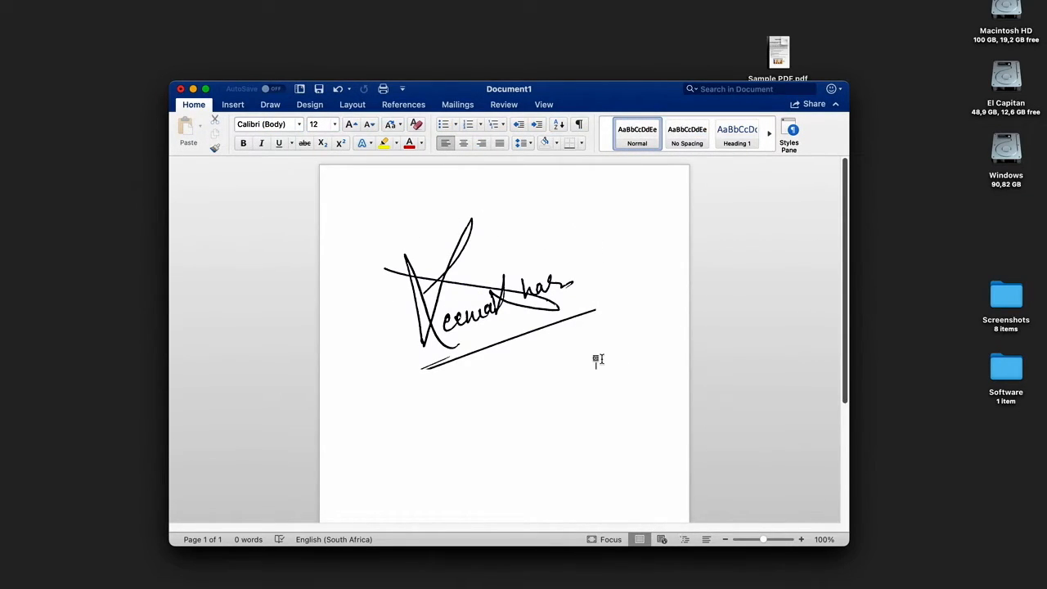
- Save the edited signature as a picture on the Desktop, in PNG format with the name Picture1.png
{"action": "left_click", "coordinate": [478, 296]}
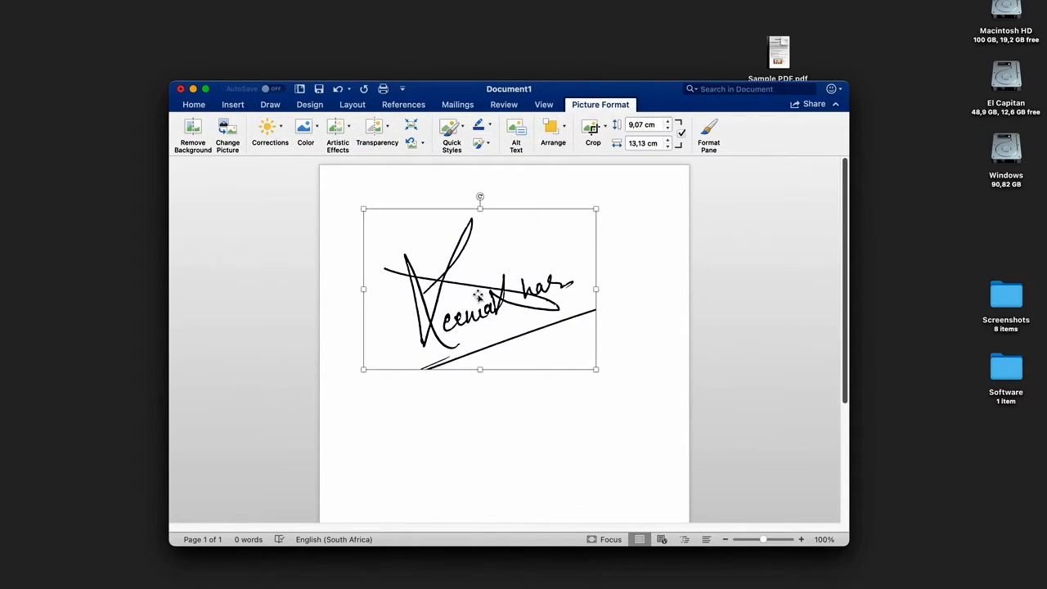
{"action": "right_click", "coordinate": [479, 296]}
{"action": "left_click", "coordinate": [506, 350]}
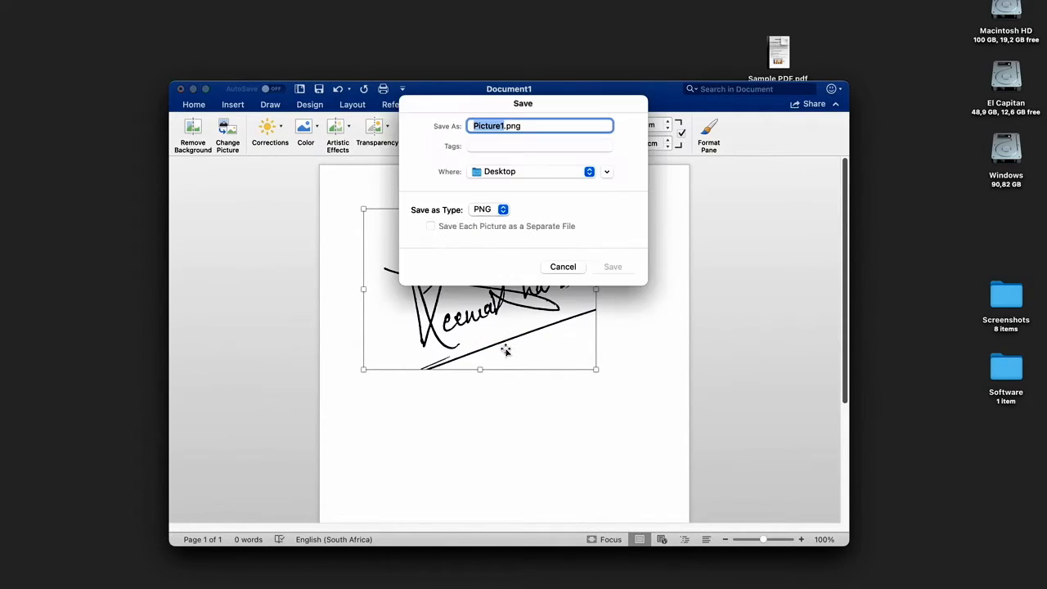
{"action": "left_click", "coordinate": [554, 127]}
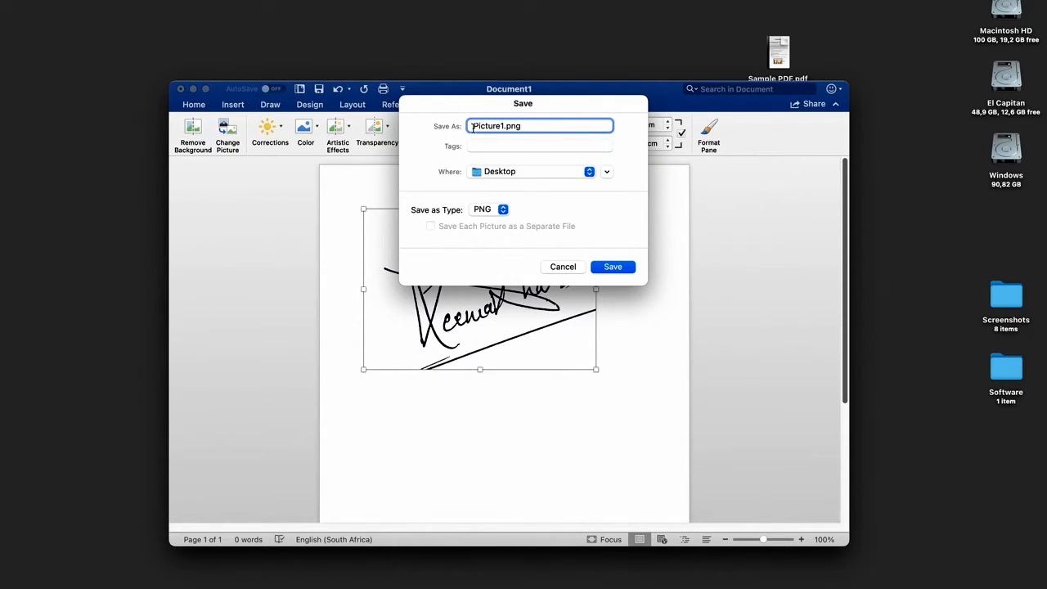
{"action": "left_click", "coordinate": [613, 267]}
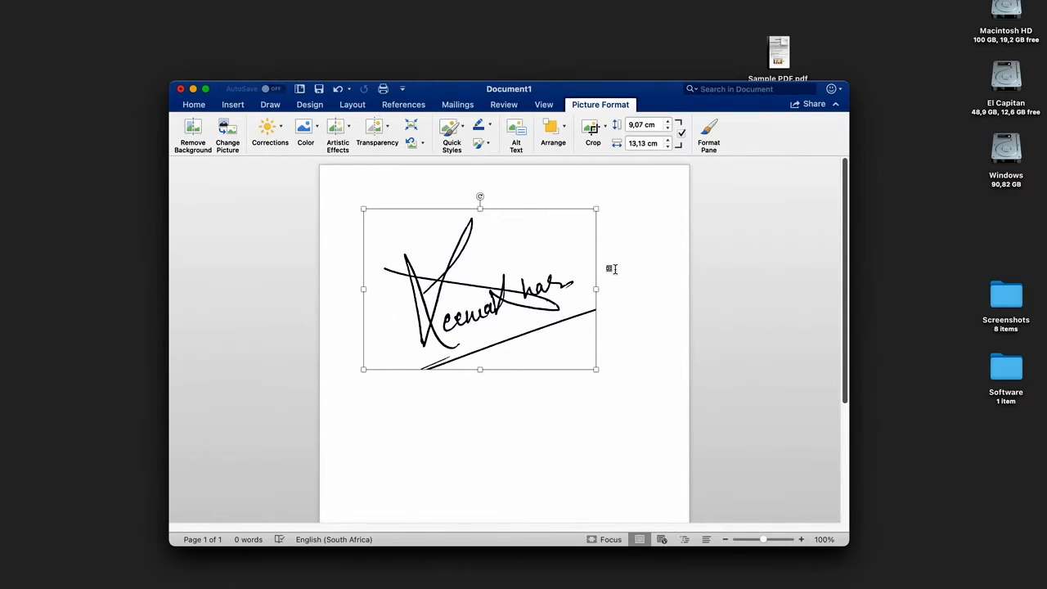
{"action": "left_click", "coordinate": [597, 370]}
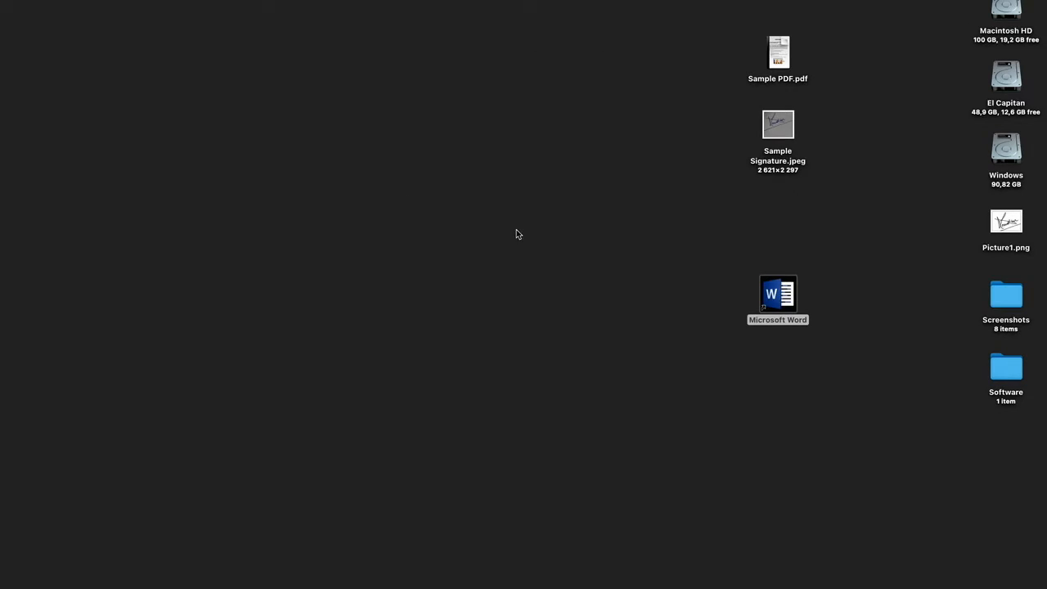
- Put the Word window away, open Sample PDF.pdf in Adobe Acrobat Reader, and start the Fill & Sign tool
{"action": "left_click", "coordinate": [516, 229]}
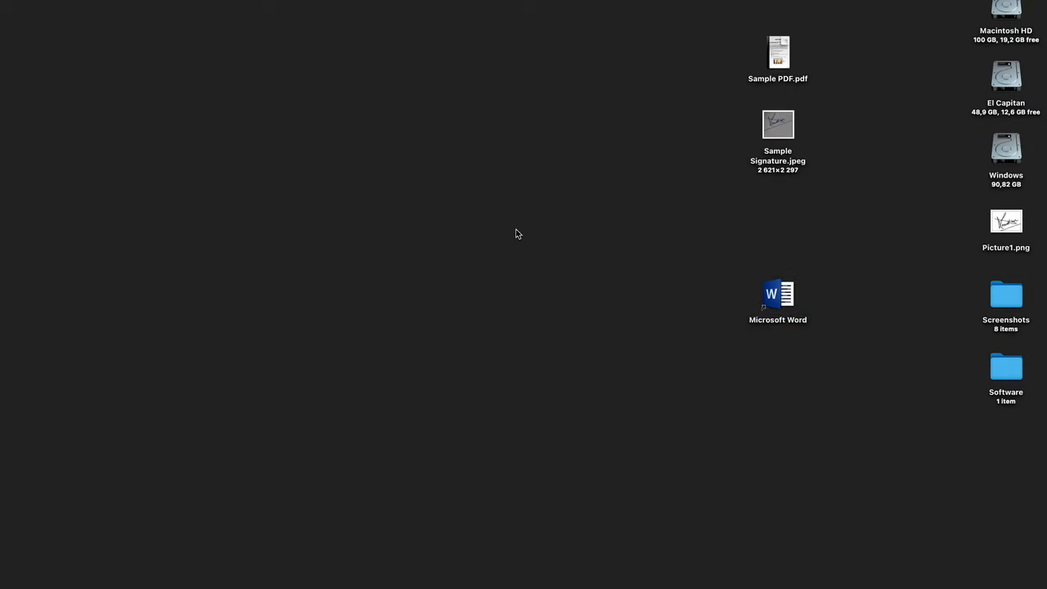
{"action": "left_click", "coordinate": [779, 57]}
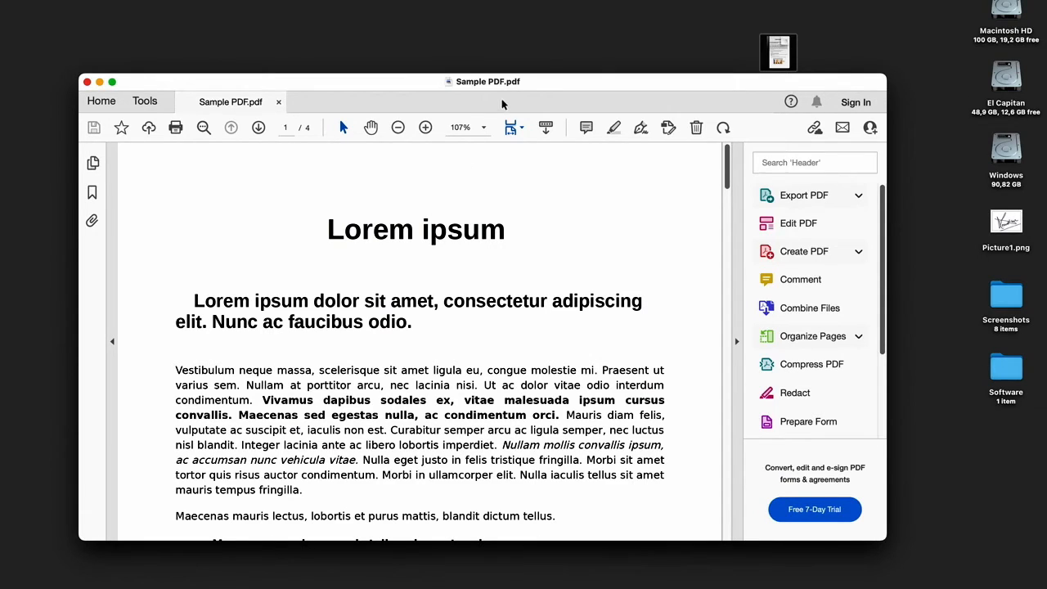
{"action": "left_click_drag", "start_coordinate": [537, 82], "coordinate": [539, 60]}
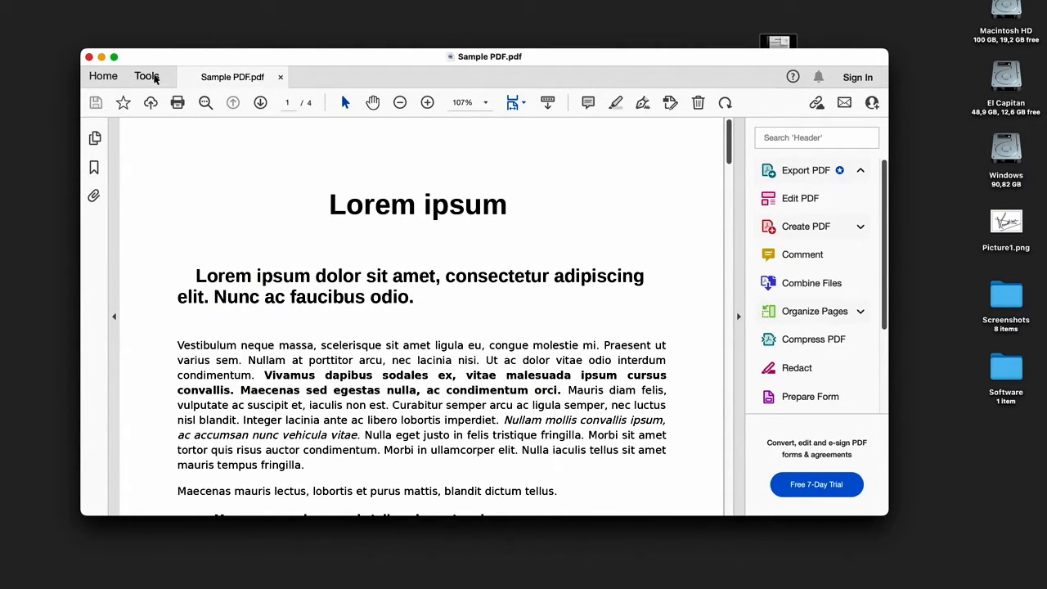
{"action": "left_click", "coordinate": [147, 76]}
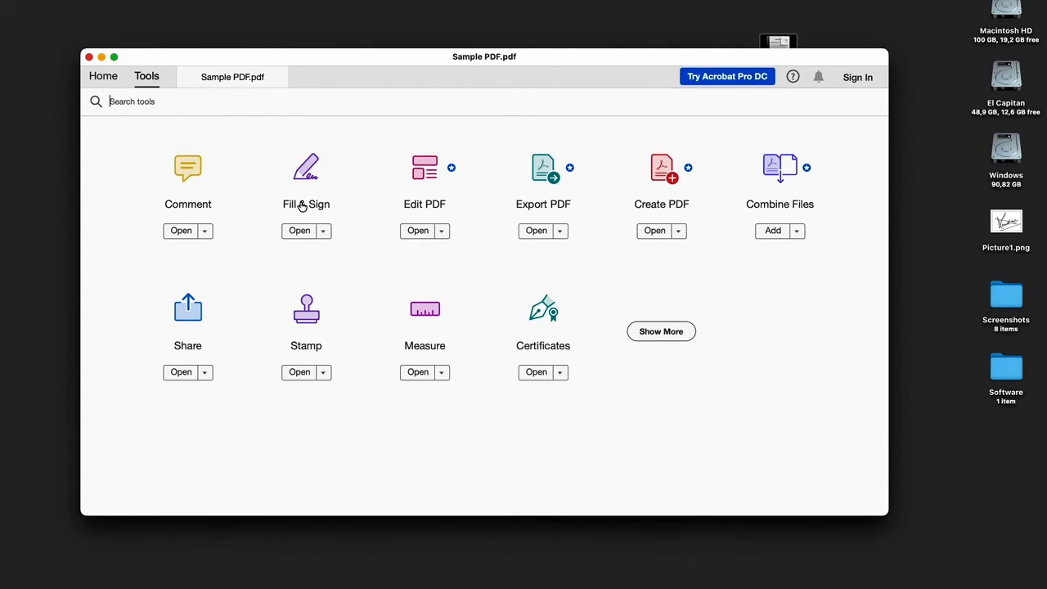
{"action": "left_click", "coordinate": [301, 206]}
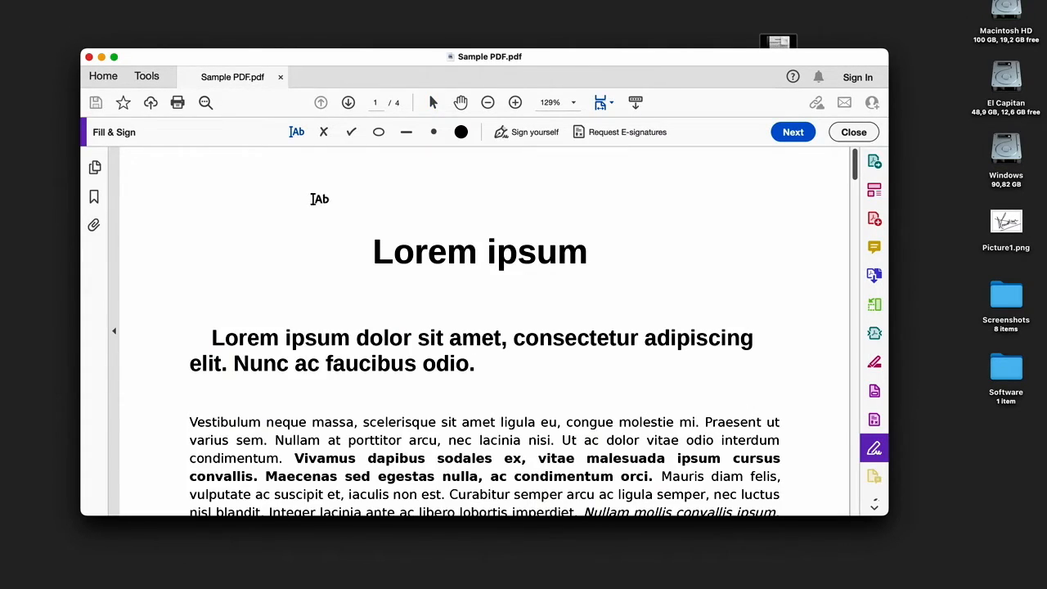
- Remove the previously stored initials and signature from the Sign yourself options
{"action": "left_click", "coordinate": [527, 133]}
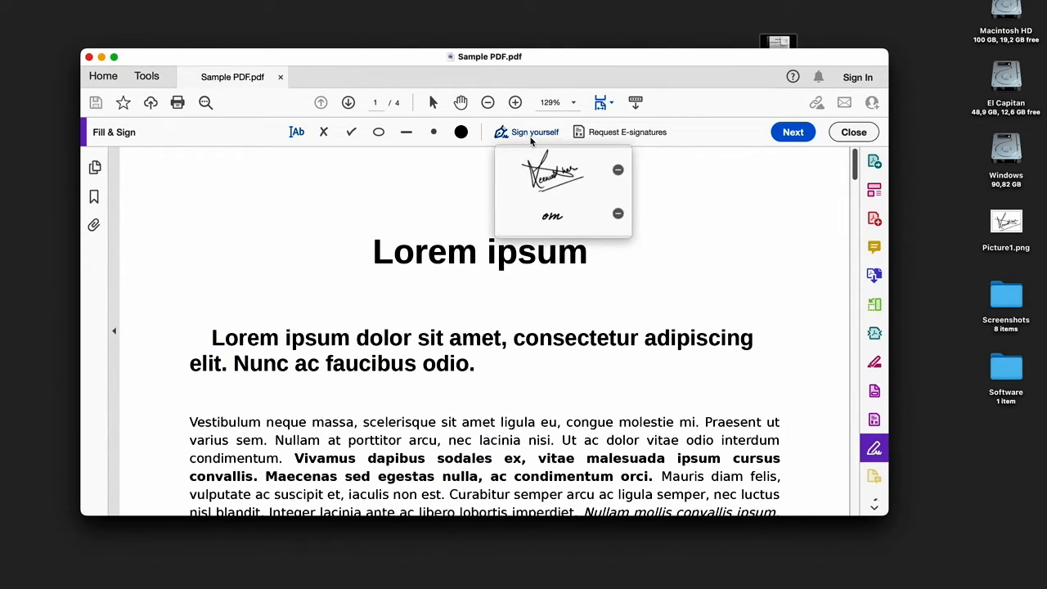
{"action": "left_click", "coordinate": [619, 214]}
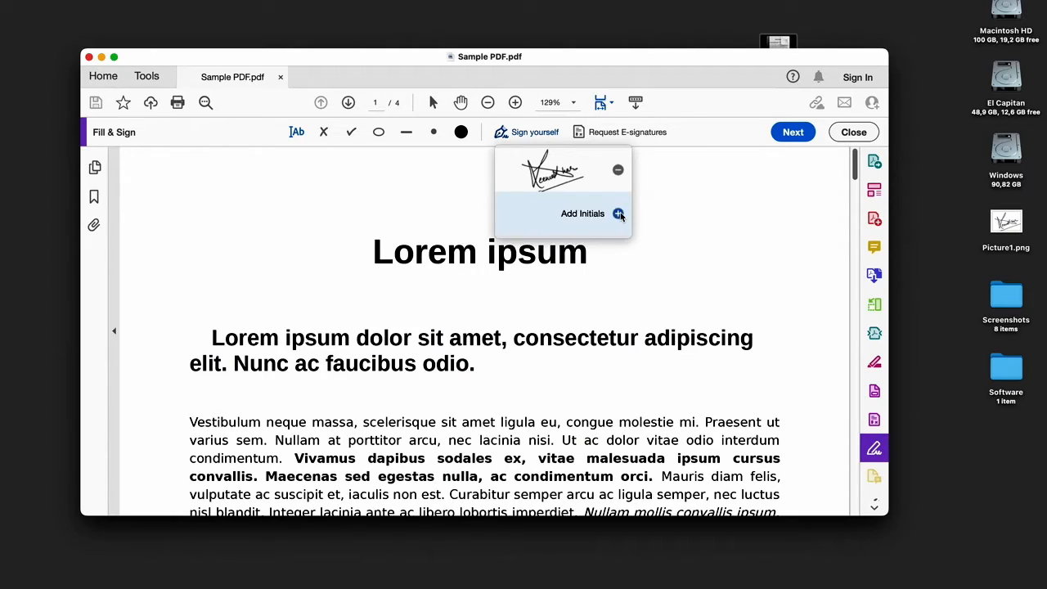
{"action": "left_click", "coordinate": [618, 170]}
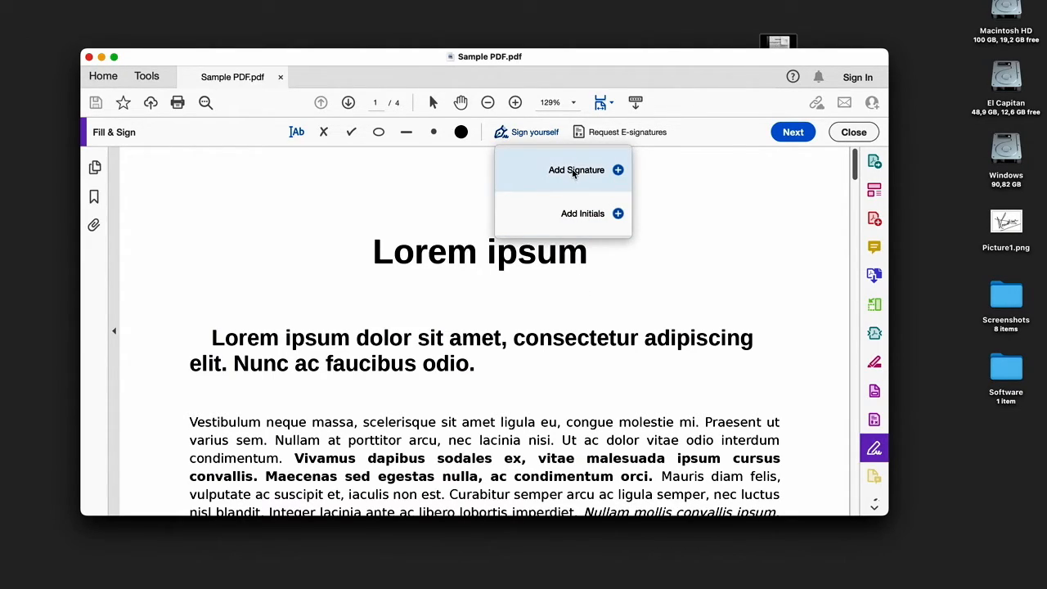
- Add a new signature from the image Picture1.png on the Desktop, with Save signature enabled, and apply it
{"action": "left_click", "coordinate": [573, 171]}
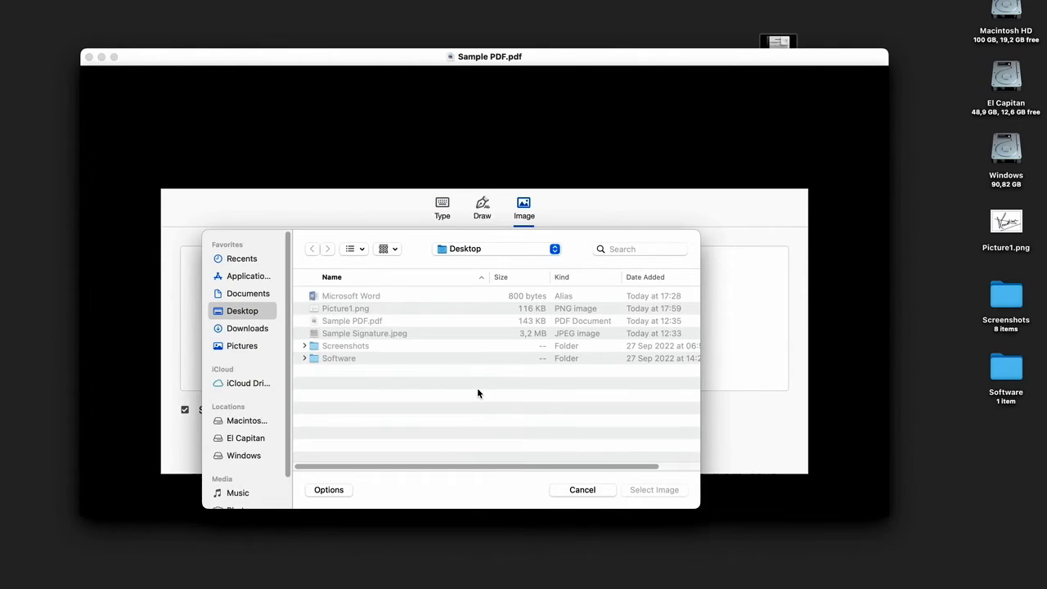
{"action": "double_click", "coordinate": [350, 308]}
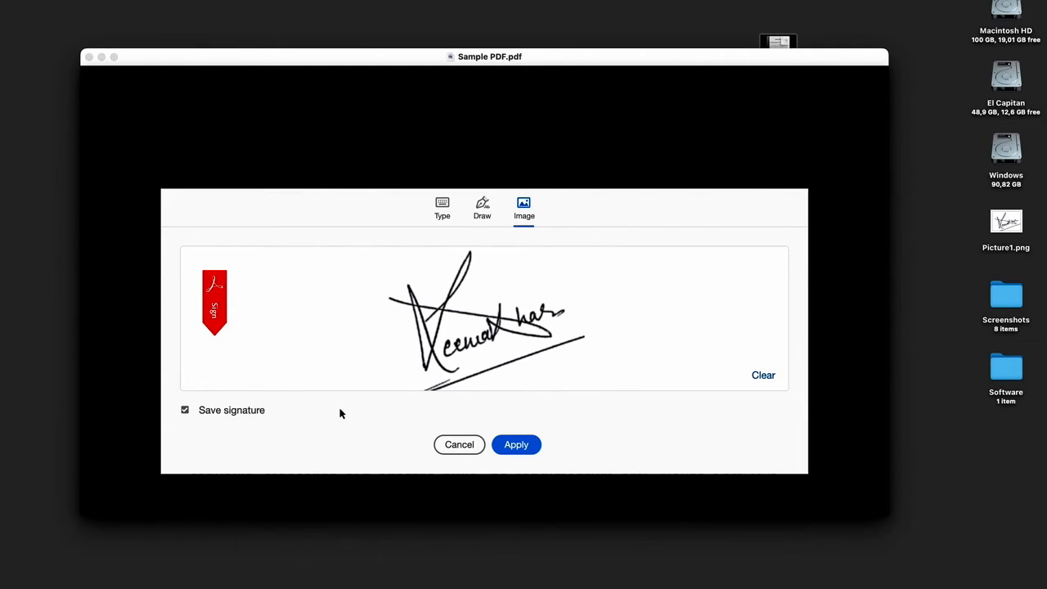
{"action": "left_click", "coordinate": [511, 448]}
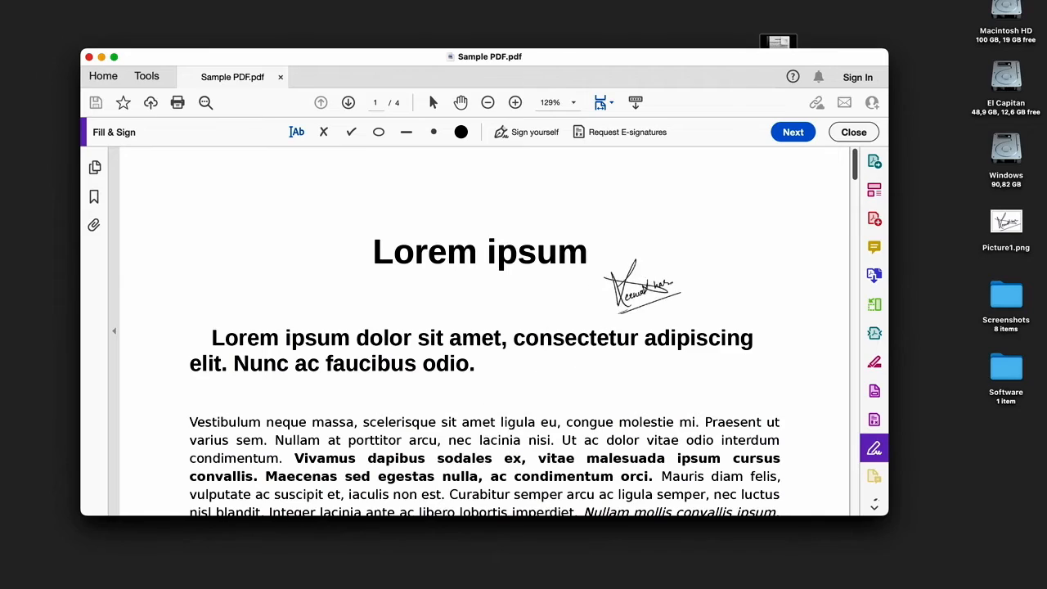
- Place an enlarged signature beside the "Lorem ipsum" title on page 1, and delete it from the page
{"action": "left_click", "coordinate": [652, 269]}
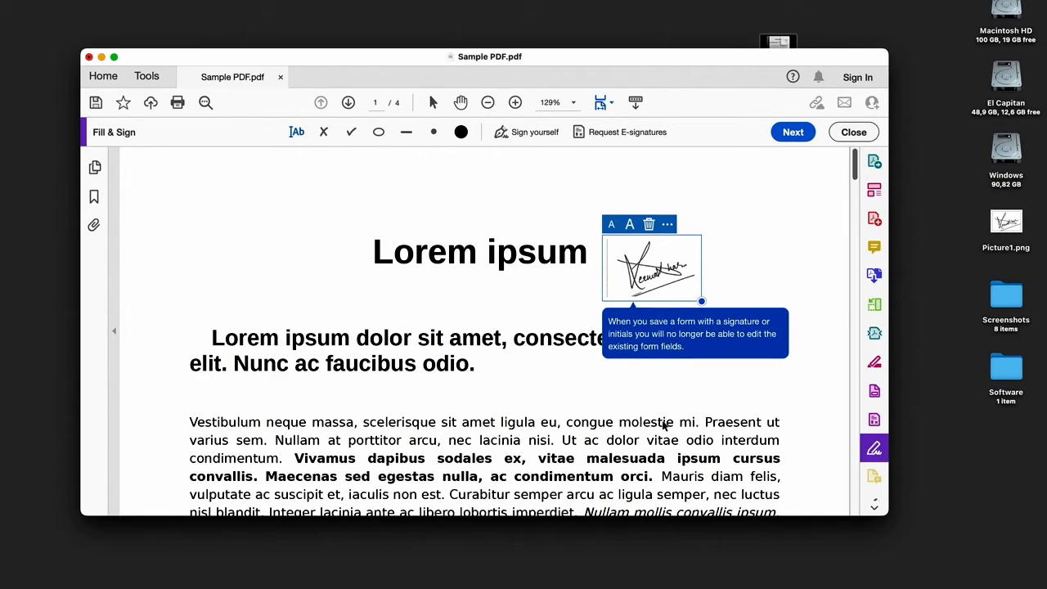
{"action": "left_click", "coordinate": [664, 425]}
{"action": "left_click", "coordinate": [640, 269]}
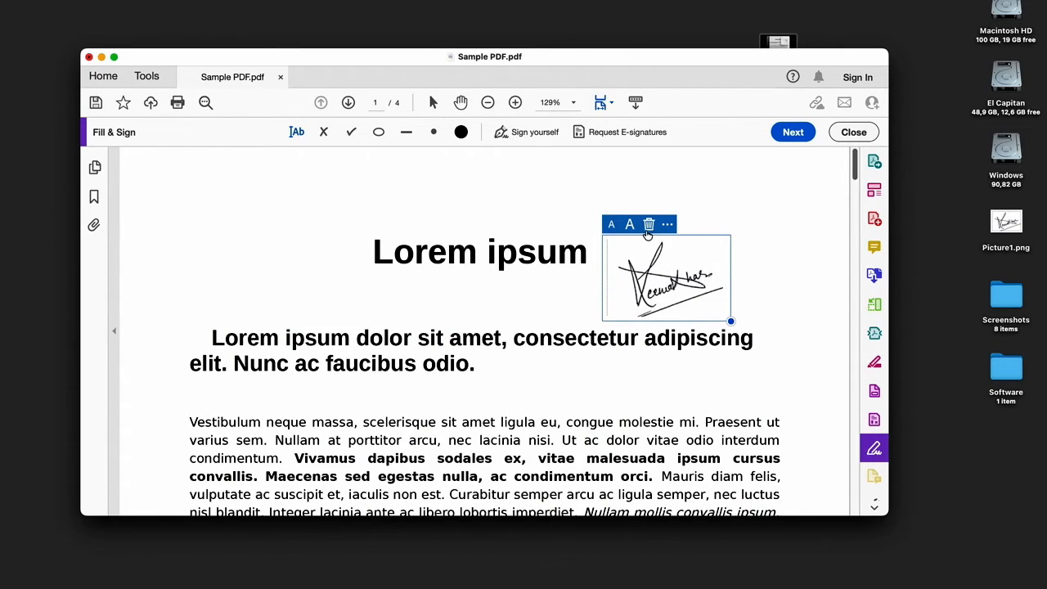
{"action": "left_click", "coordinate": [648, 226]}
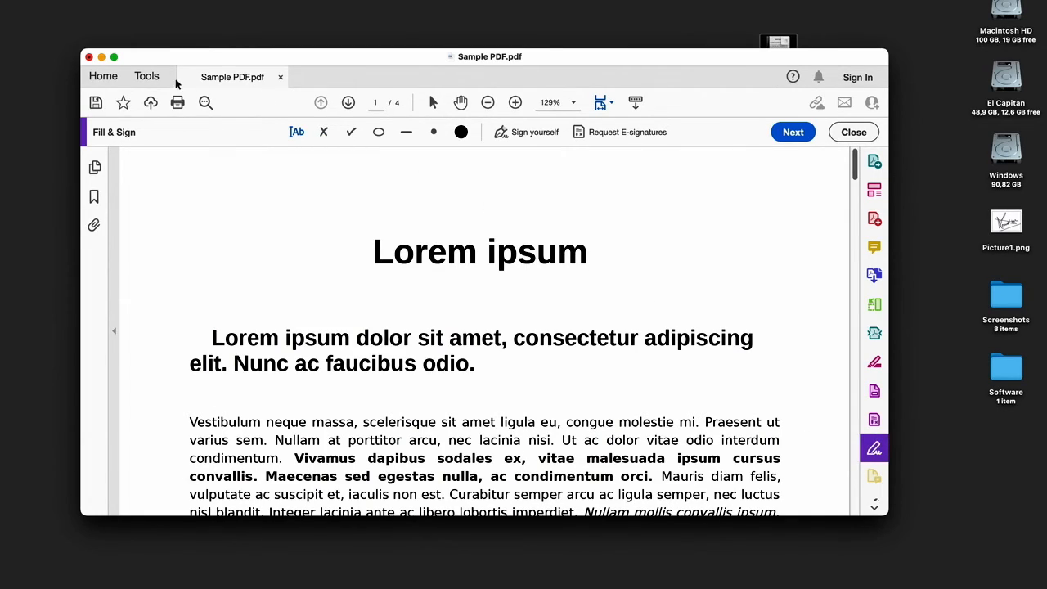
- Reopen the Fill & Sign tool and place the saved signature beside the "Lorem ipsum" title on page 1
{"action": "left_click", "coordinate": [147, 77]}
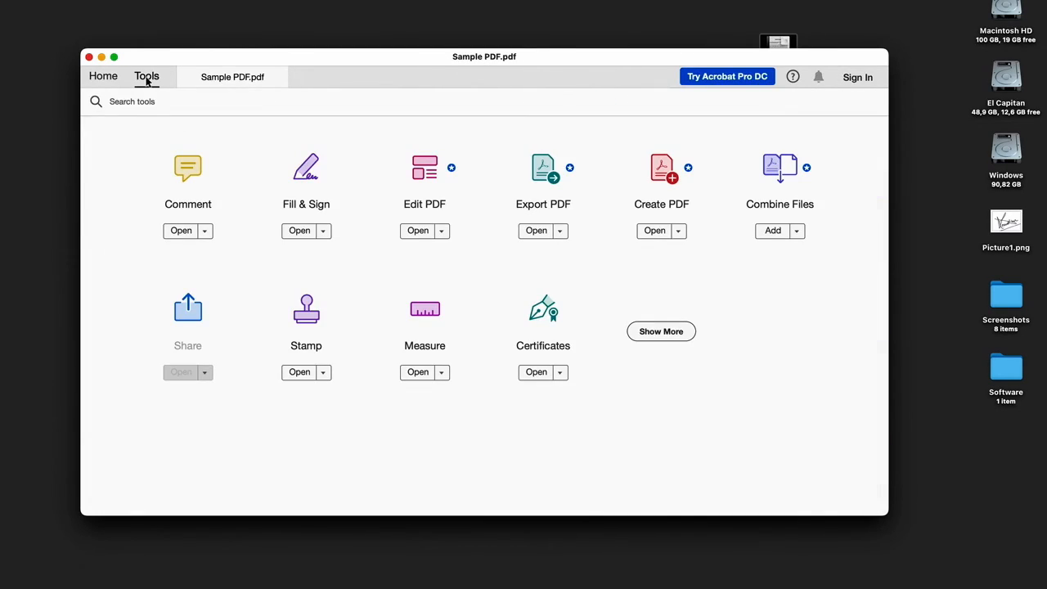
{"action": "left_click", "coordinate": [304, 204]}
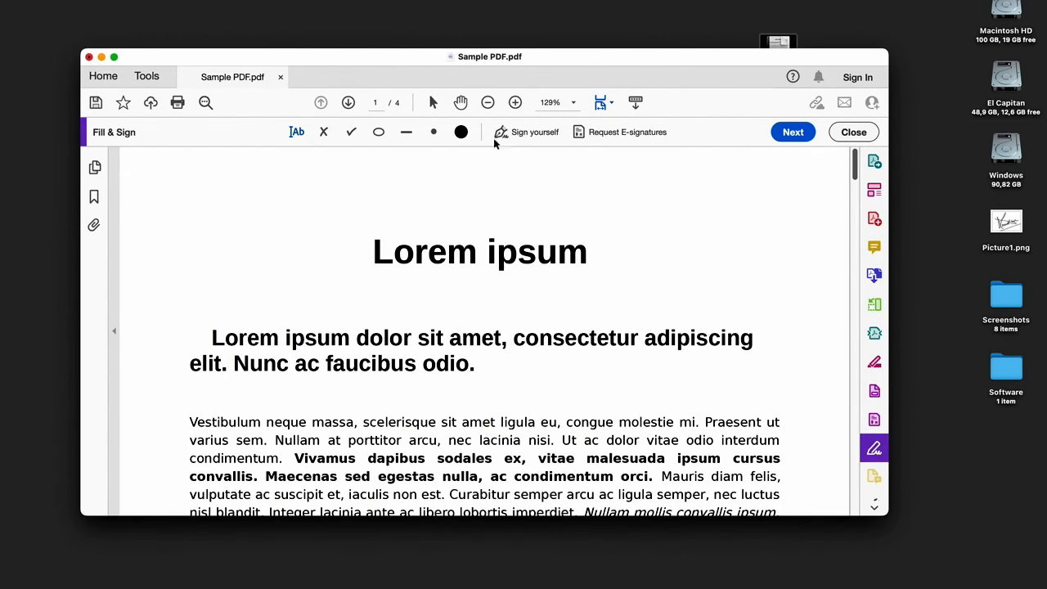
{"action": "left_click", "coordinate": [531, 136]}
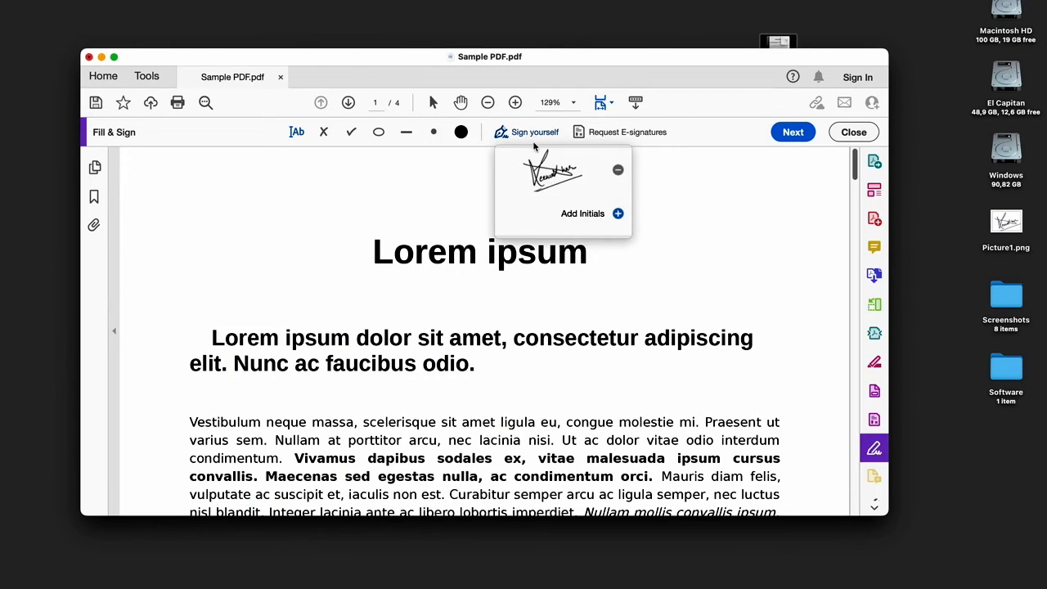
{"action": "left_click", "coordinate": [549, 178]}
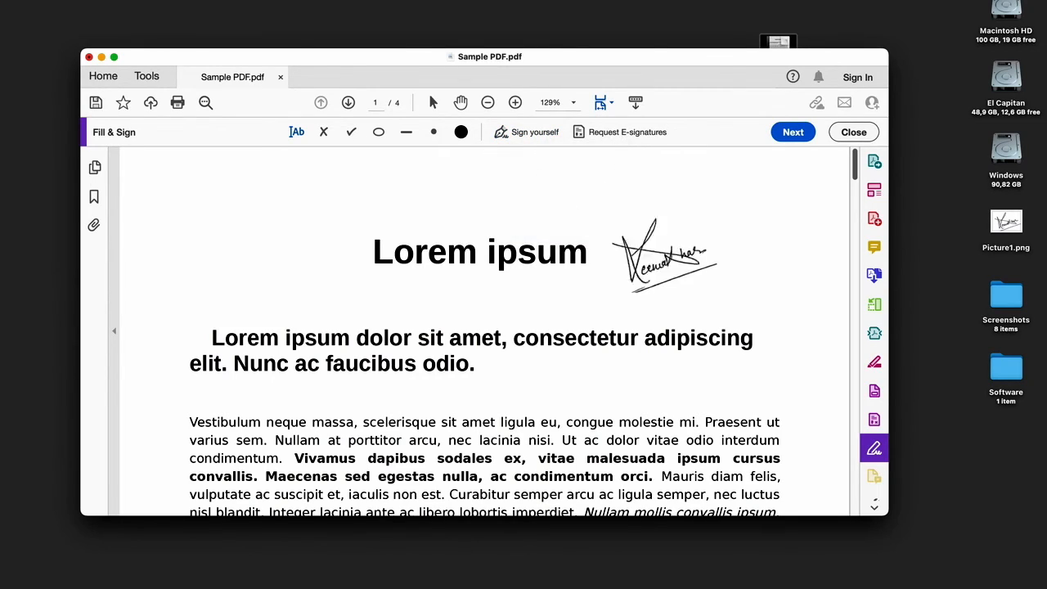
{"action": "left_click", "coordinate": [671, 262]}
{"action": "left_click", "coordinate": [572, 299]}
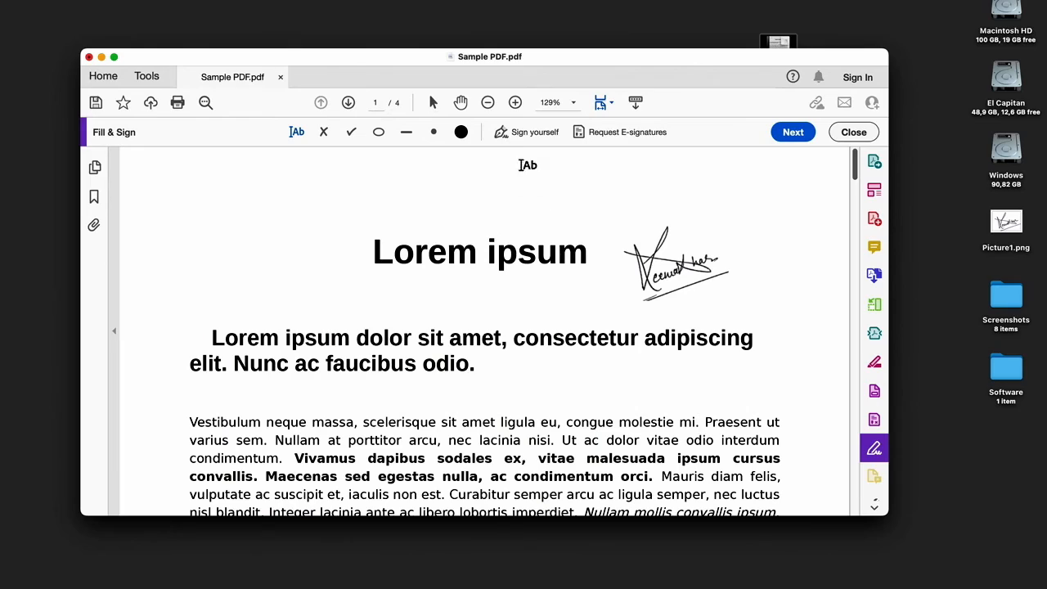
- Add typed initials "om" in the second handwriting style, with Save initials enabled, and apply them
{"action": "left_click", "coordinate": [521, 135]}
{"action": "left_click", "coordinate": [582, 213]}
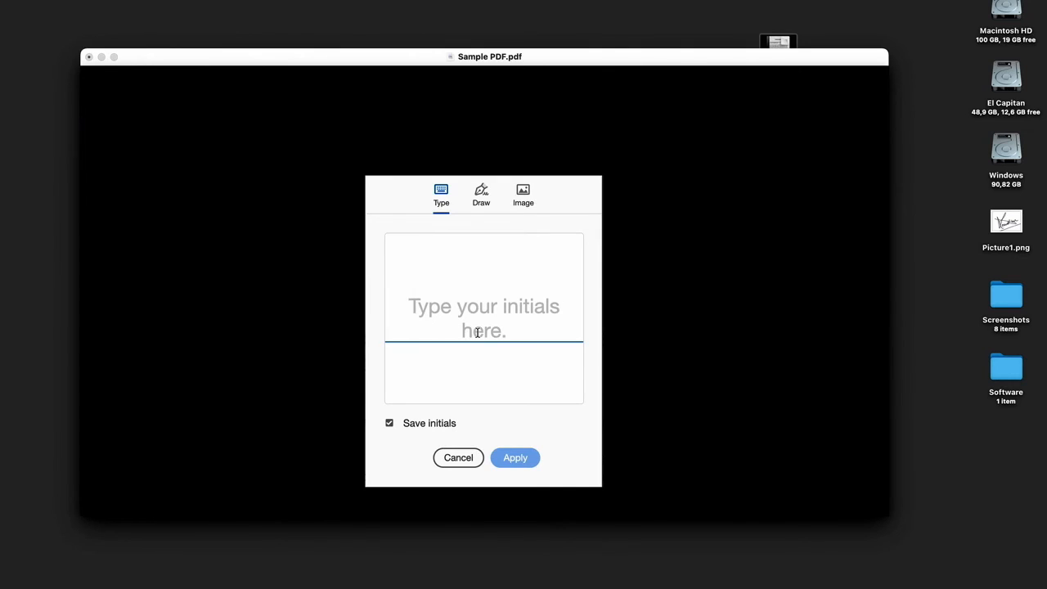
{"action": "type", "text": "om"}
{"action": "left_click", "coordinate": [533, 357]}
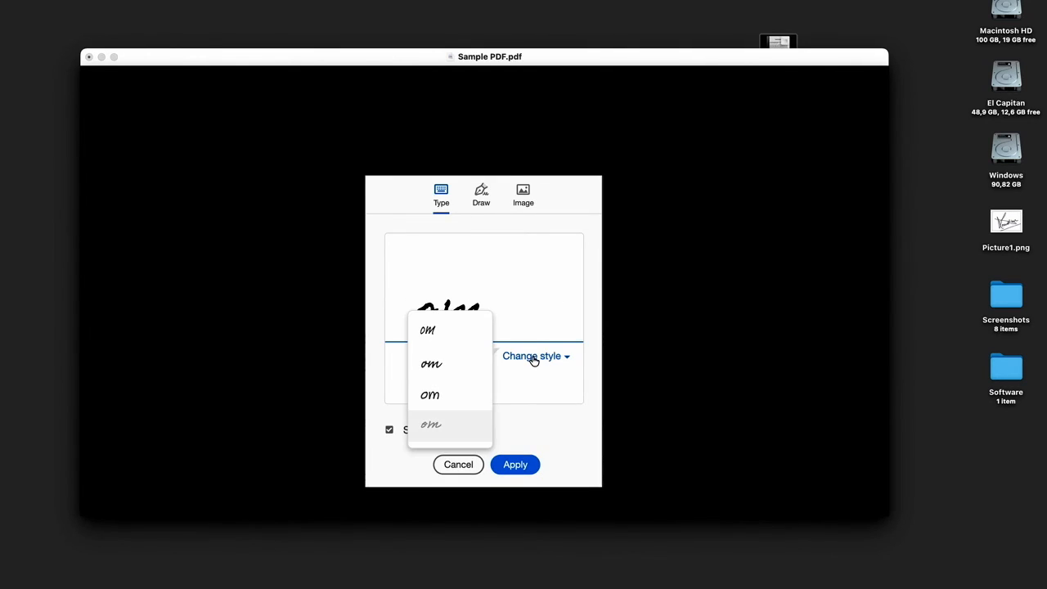
{"action": "left_click", "coordinate": [429, 366]}
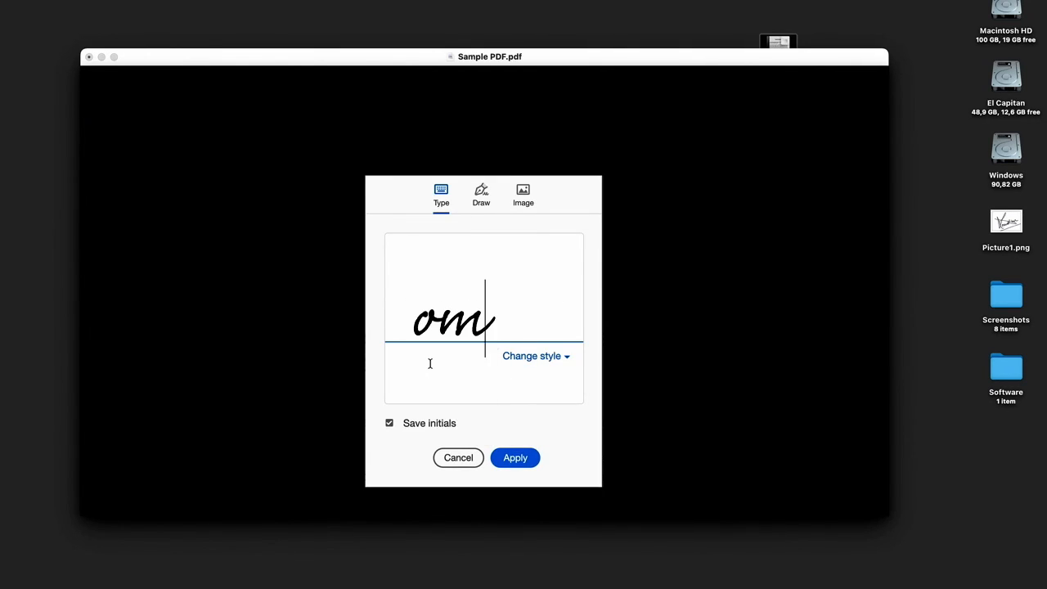
{"action": "left_click", "coordinate": [505, 458]}
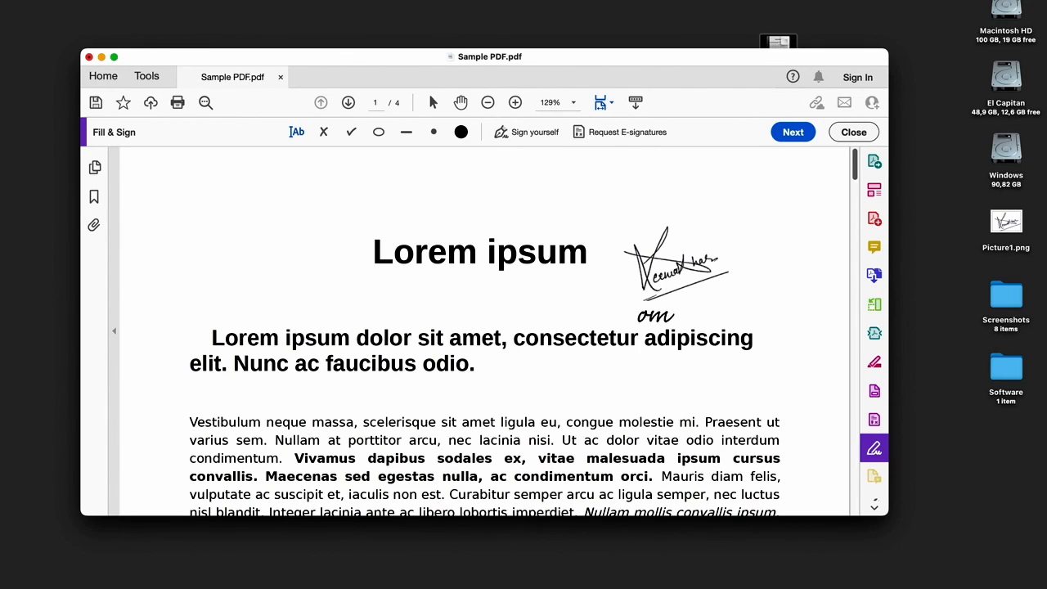
- Place the initials just below the signature on page 1, and select the signature
{"action": "left_click", "coordinate": [685, 313]}
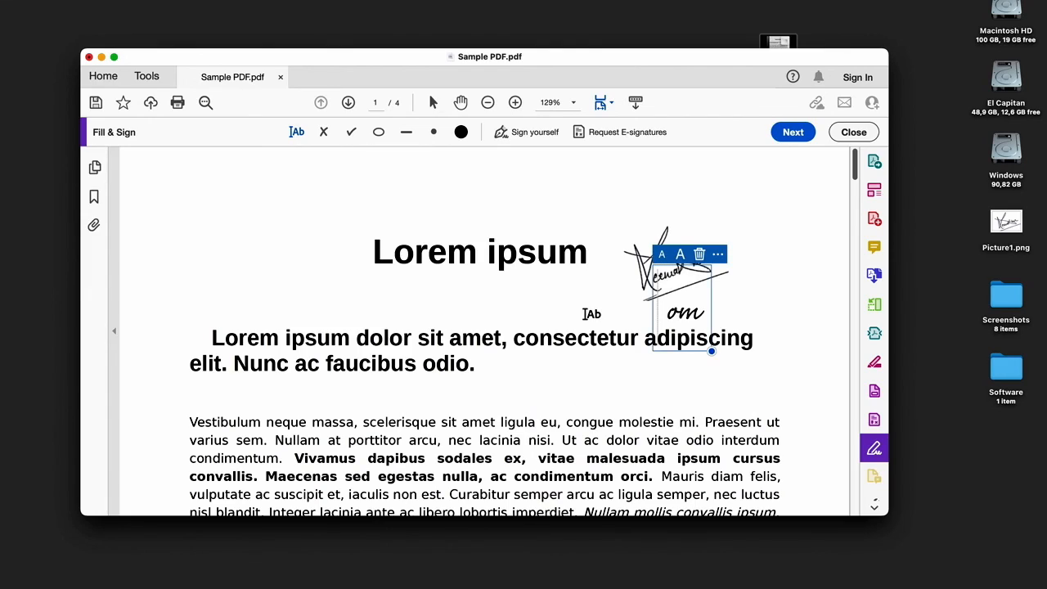
{"action": "left_click", "coordinate": [586, 315]}
{"action": "left_click", "coordinate": [571, 194]}
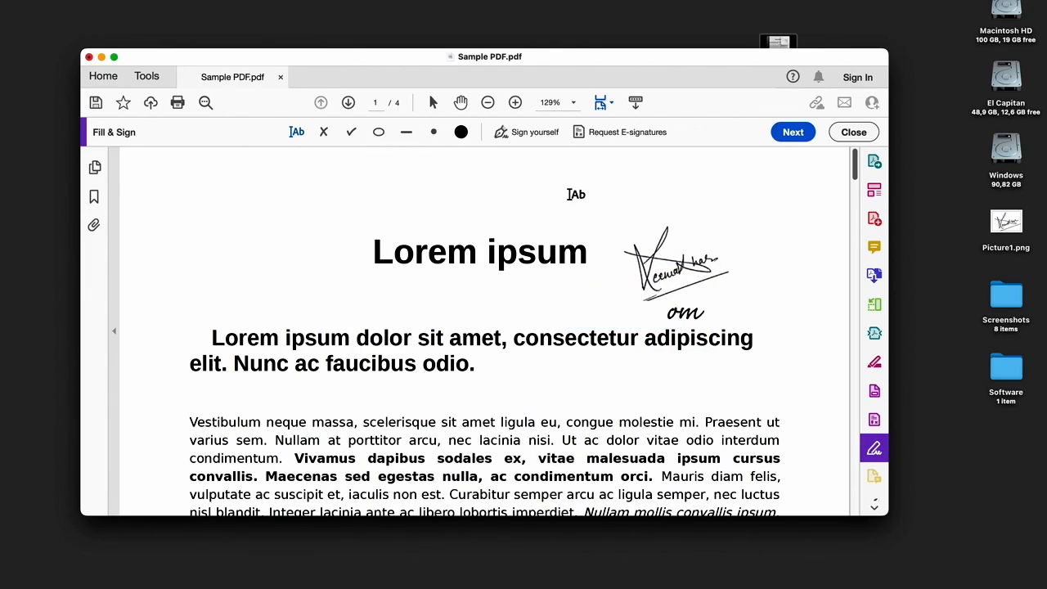
{"action": "left_click", "coordinate": [673, 275]}
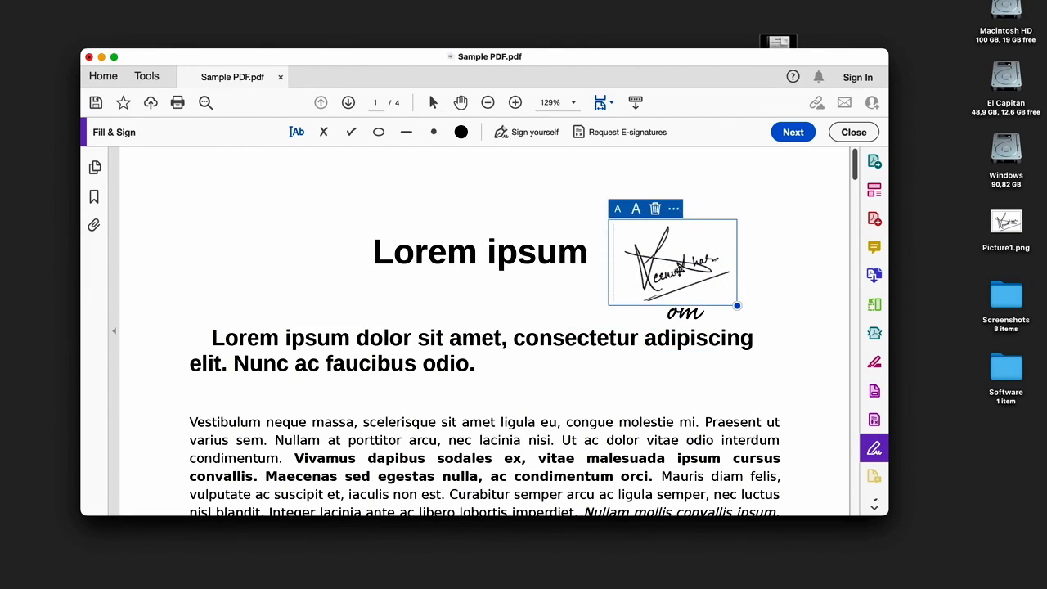